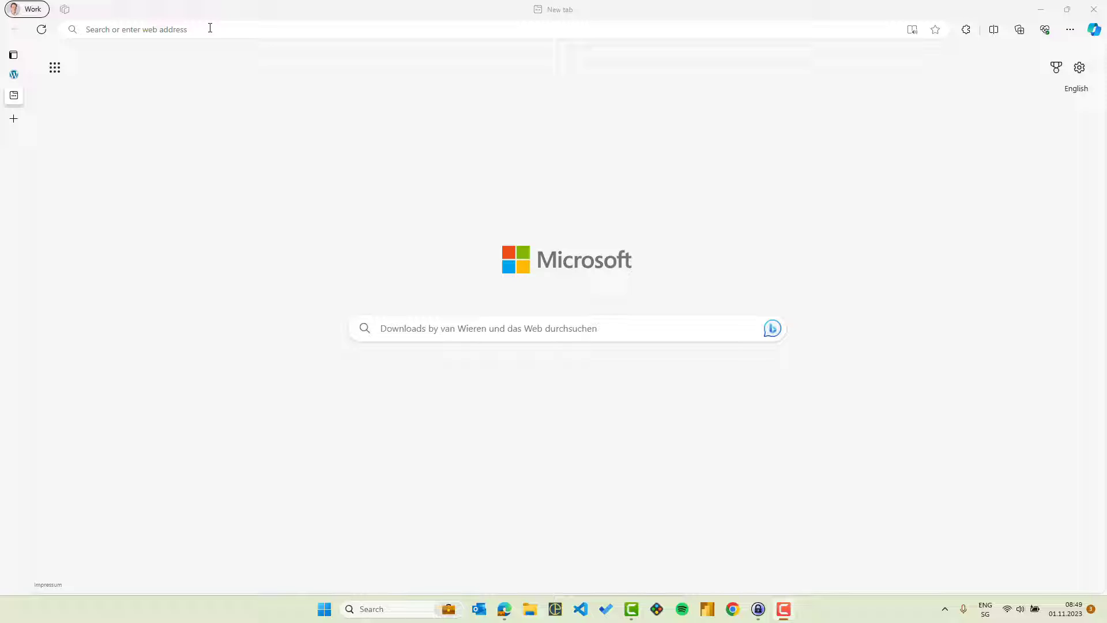
pyautogui.click(210, 27)
pyautogui.write('https://entra.microsoft.com/')
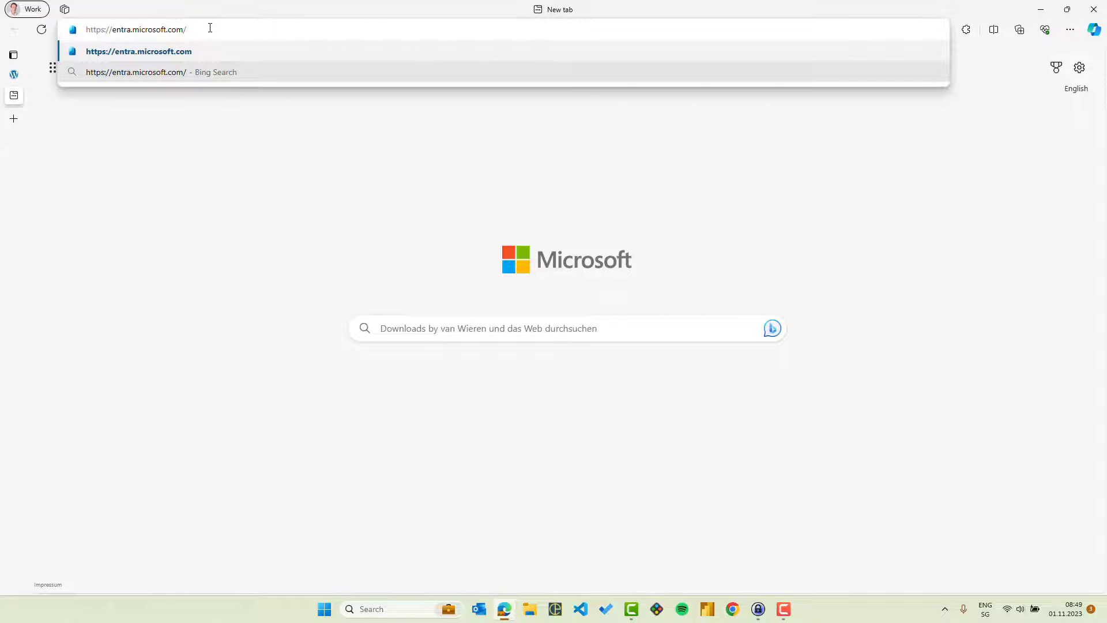
pyautogui.press('Return')
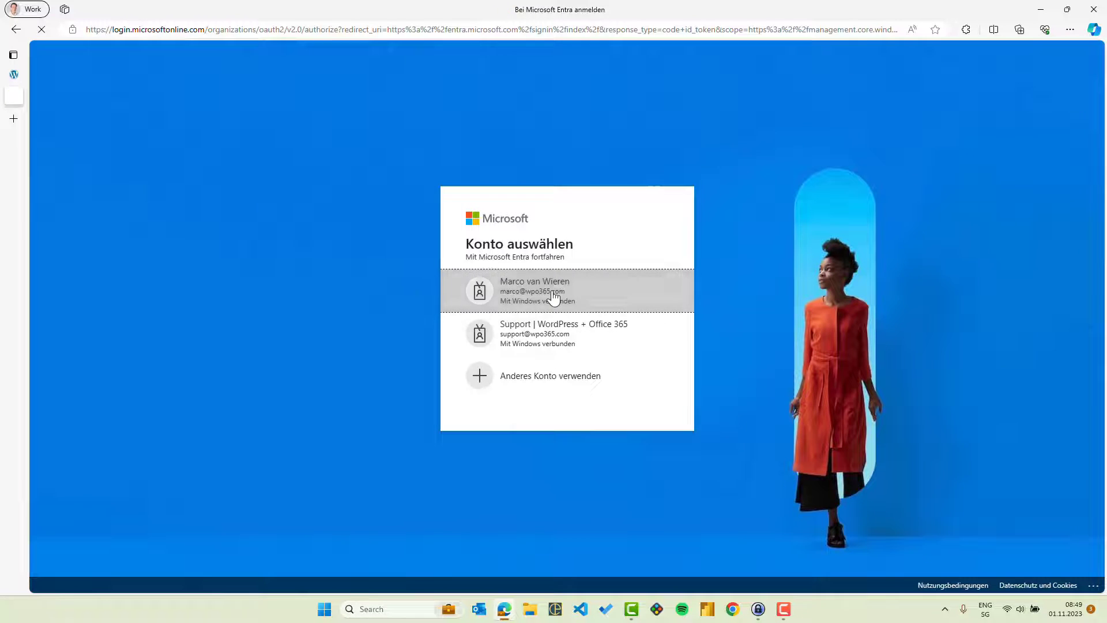
pyautogui.click(553, 297)
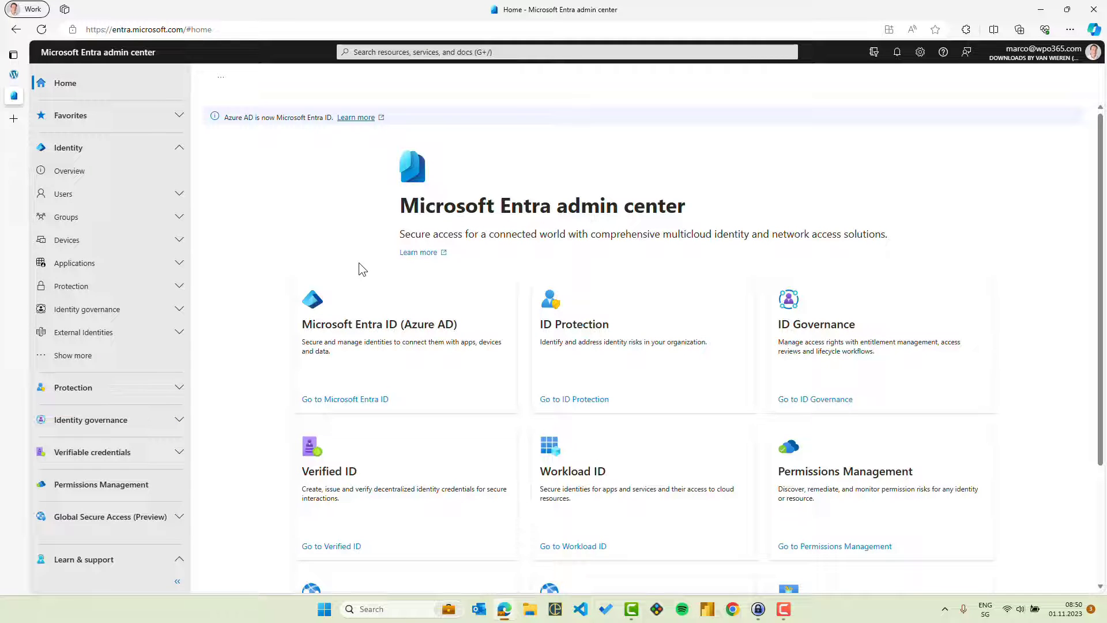
# Step: Open the list of app registrations among the Identity applications
pyautogui.click(132, 149)
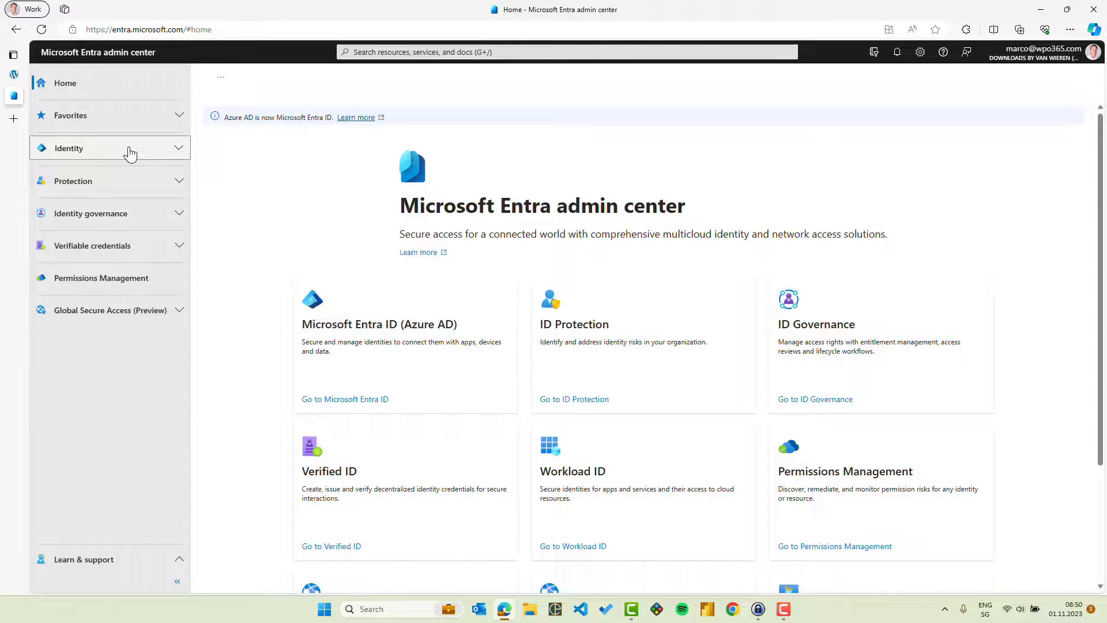
pyautogui.click(130, 151)
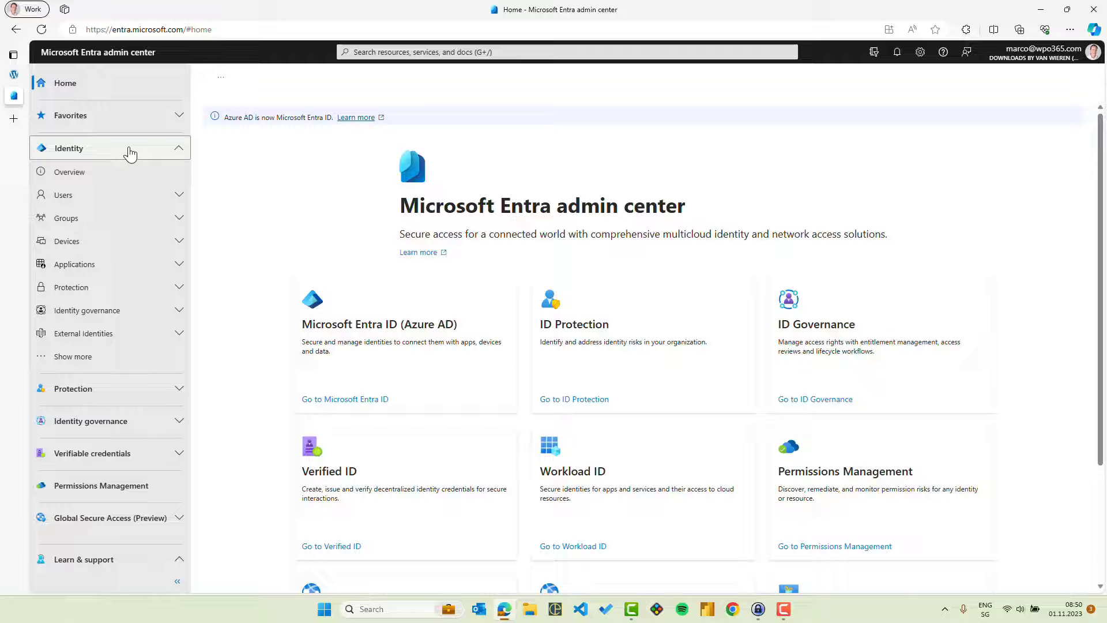
pyautogui.click(115, 265)
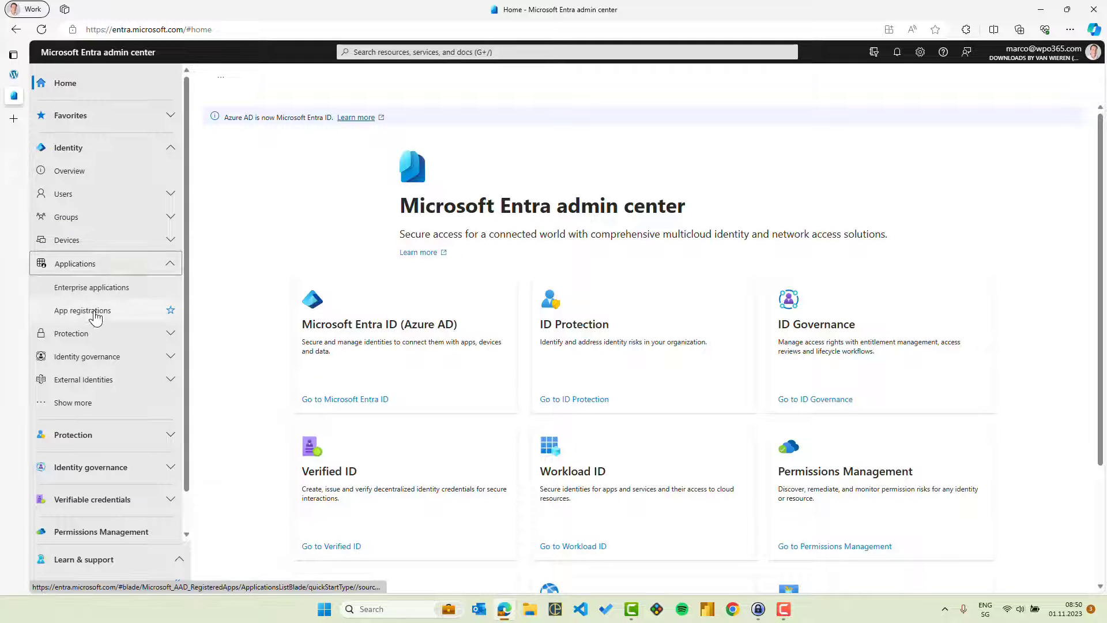
pyautogui.click(92, 311)
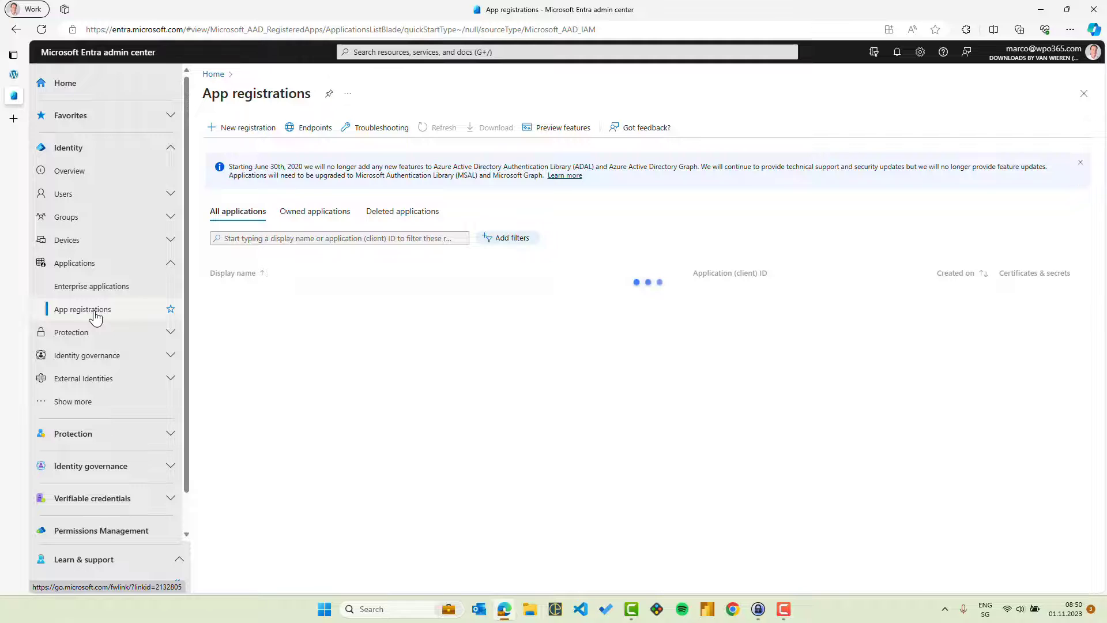
pyautogui.click(244, 131)
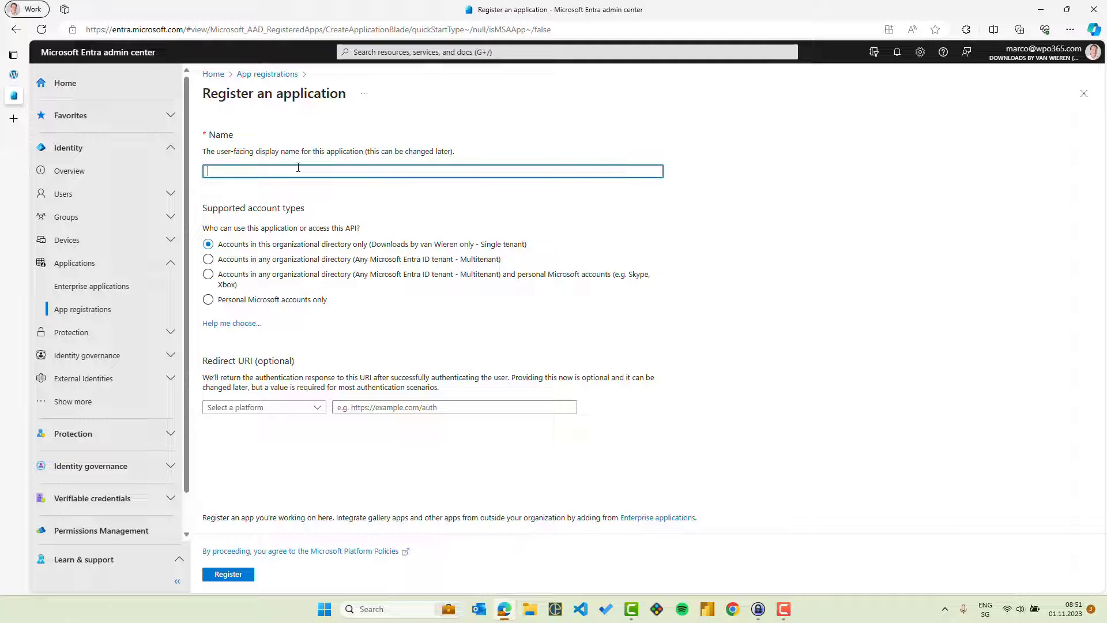
pyautogui.write('https://www.wpo365conn')
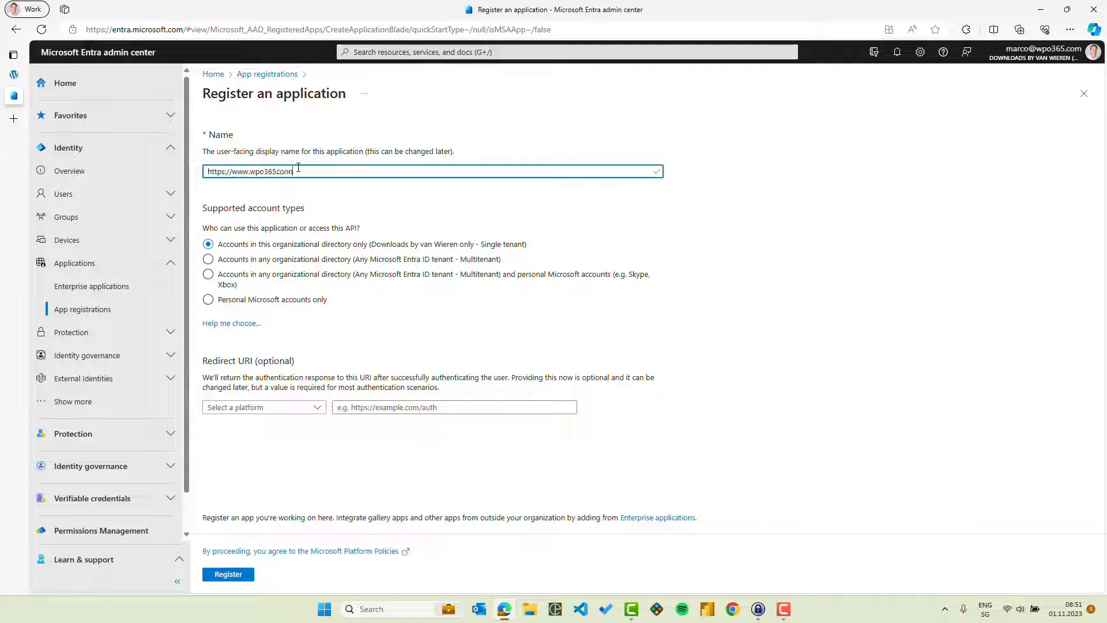
pyautogui.write('ect.com/')
pyautogui.click(318, 409)
pyautogui.click(264, 444)
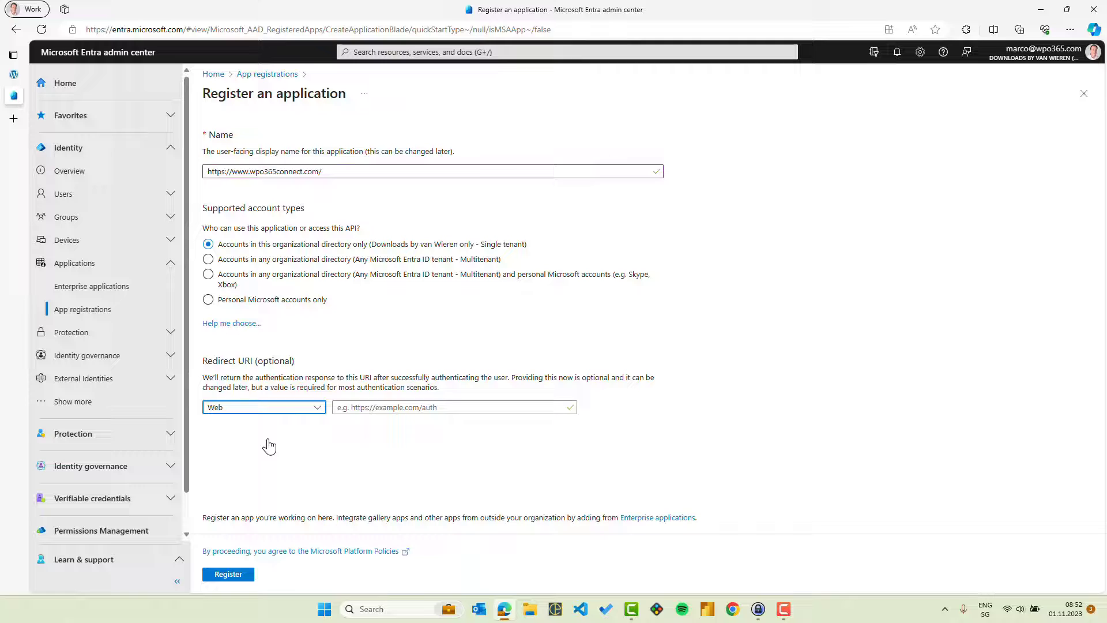
pyautogui.click(382, 410)
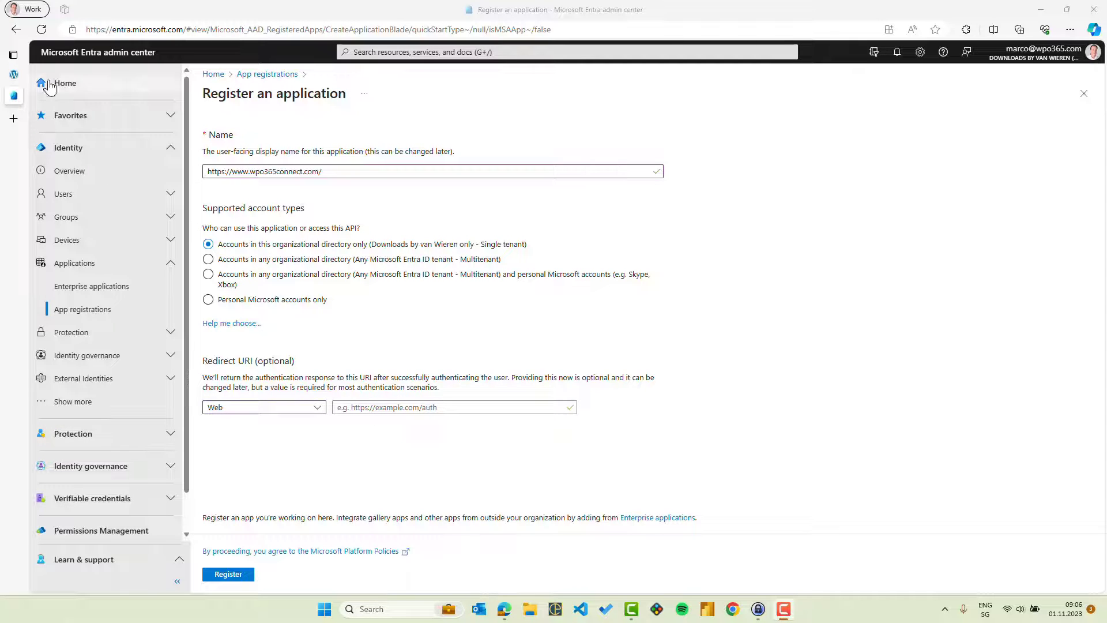
# Step: Switch to the WordPress admin site and examine the Redirect URI in the WPO365 plugin's single sign-on configuration
pyautogui.click(17, 76)
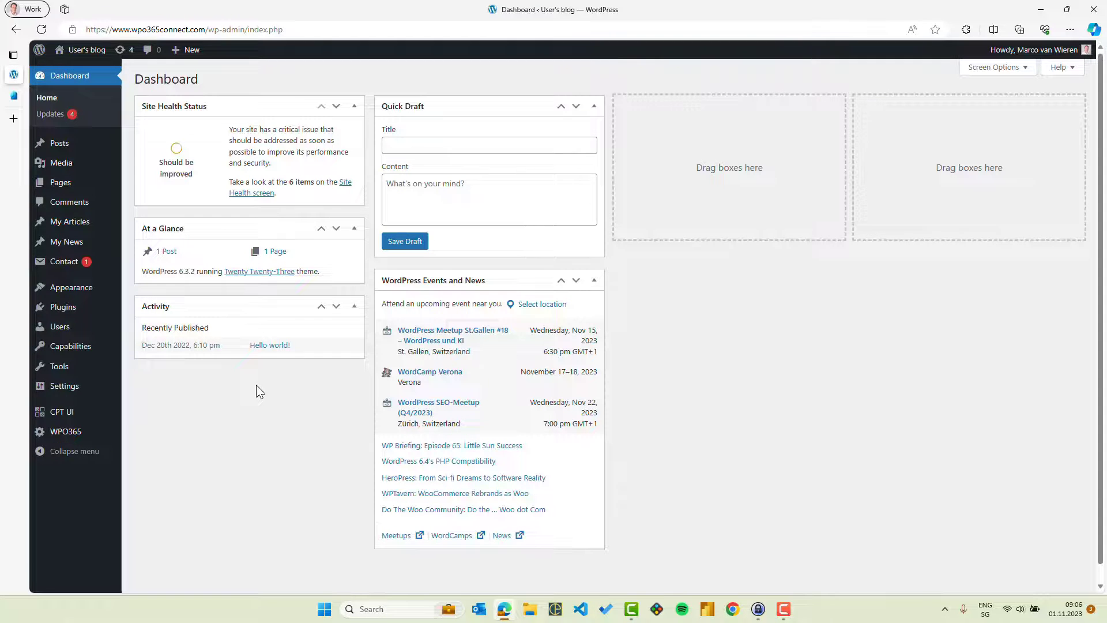
pyautogui.click(75, 434)
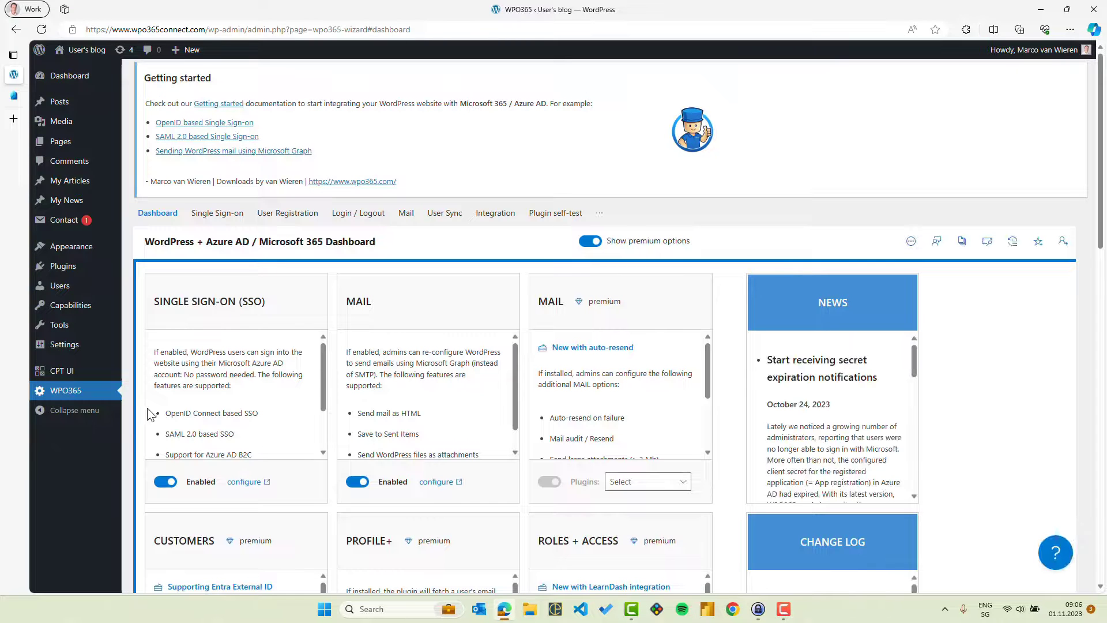
pyautogui.click(218, 214)
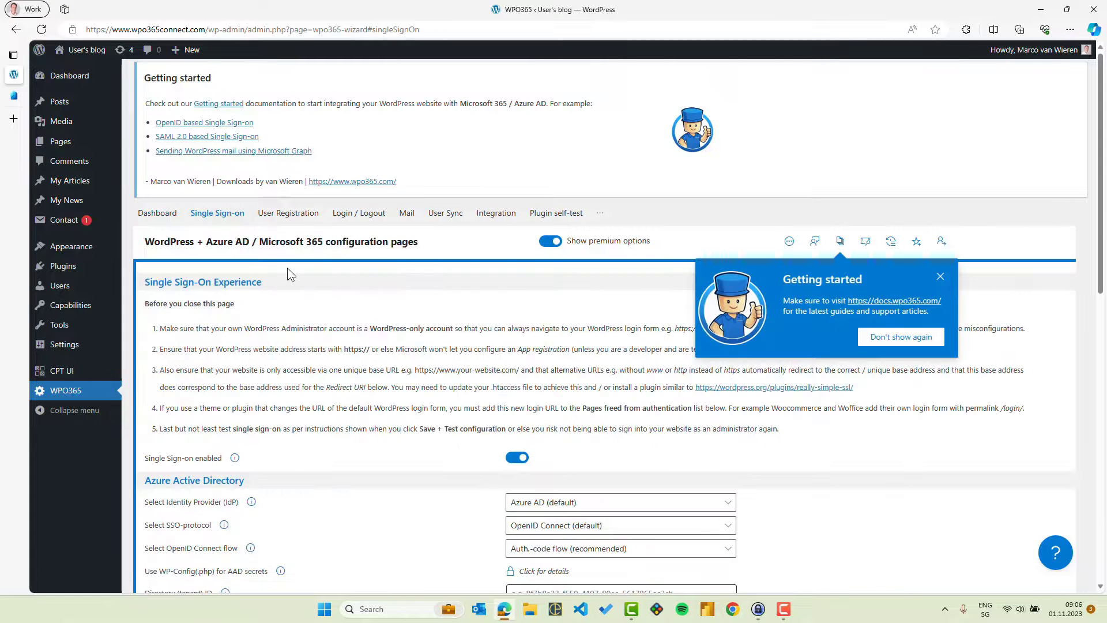
pyautogui.scroll(-3, 291, 337)
pyautogui.scroll(-4, 291, 337)
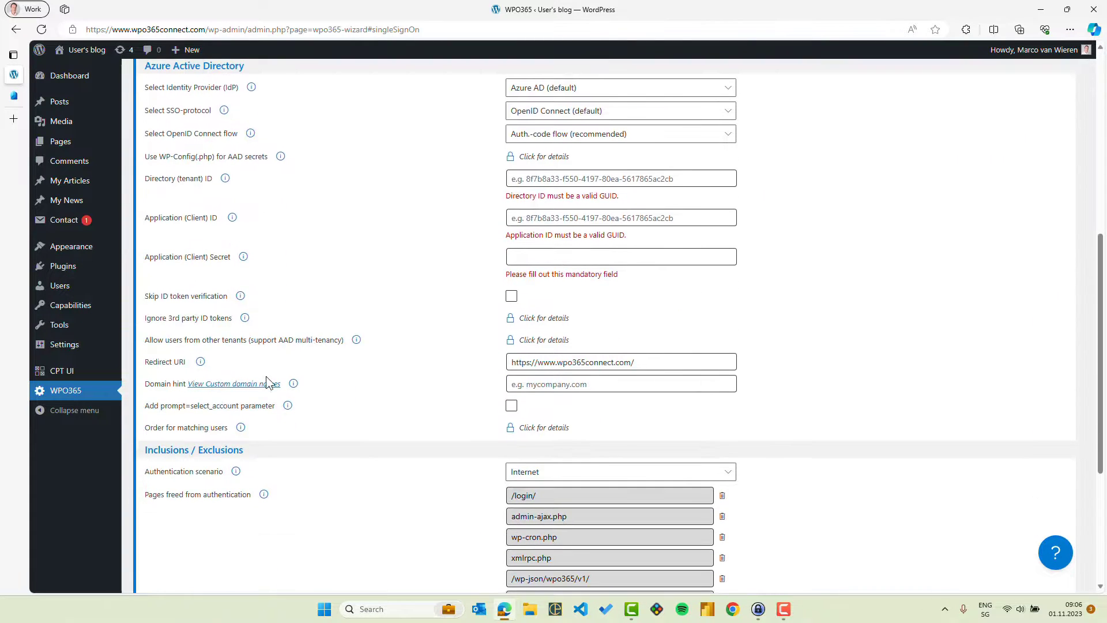
pyautogui.moveTo(146, 362); pyautogui.dragTo(179, 362)
pyautogui.doubleClick(180, 362)
pyautogui.moveTo(655, 363); pyautogui.dragTo(510, 359)
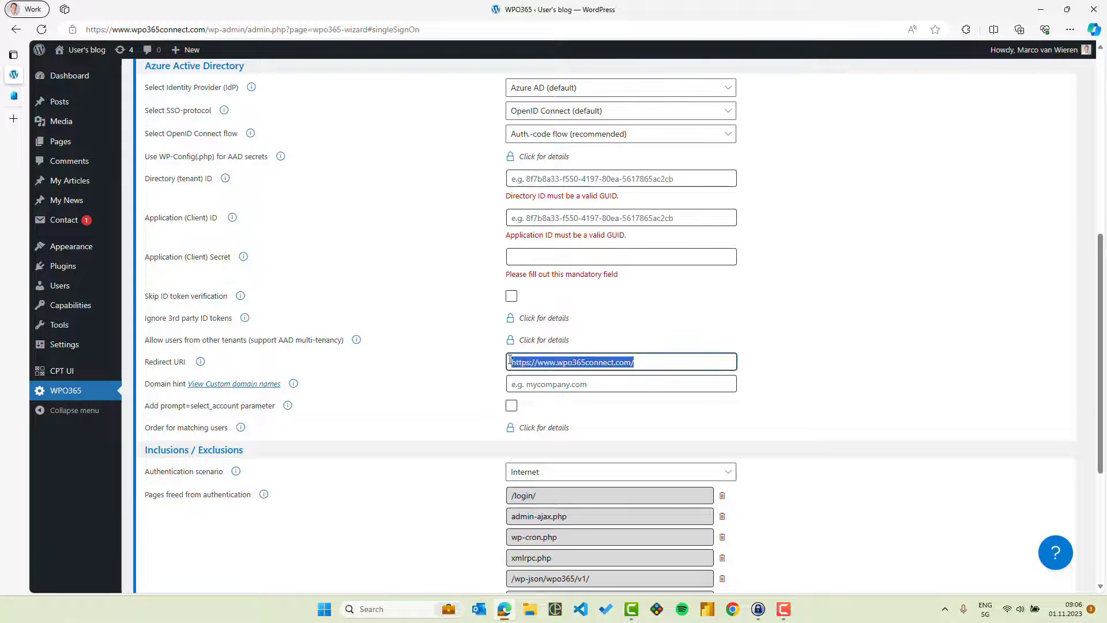
pyautogui.click(441, 379)
pyautogui.scroll(5, 441, 380)
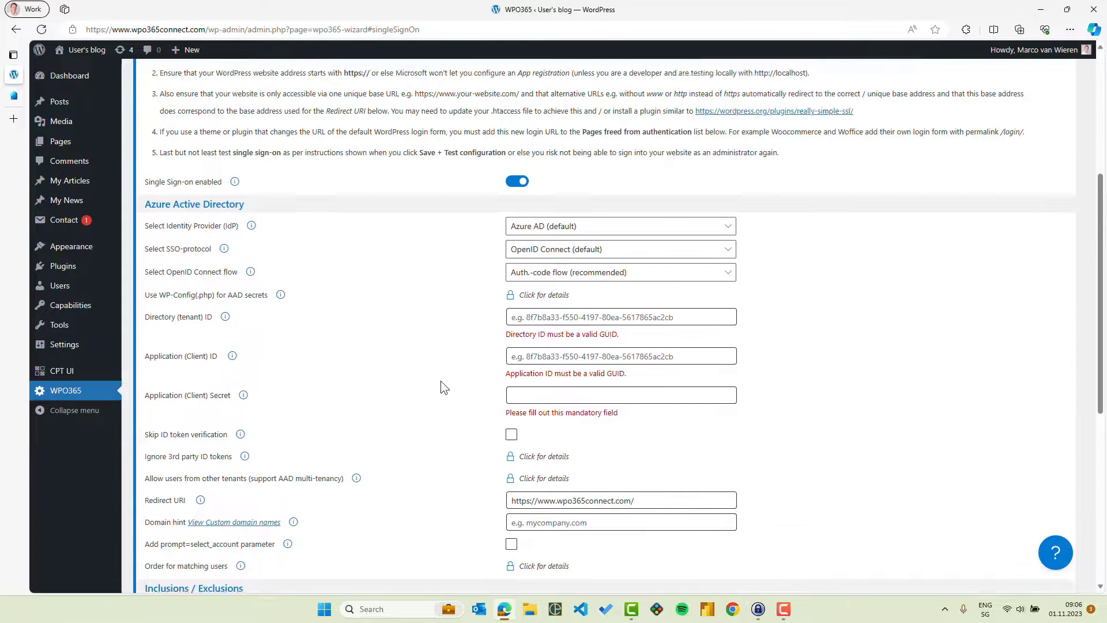
pyautogui.scroll(1, 441, 380)
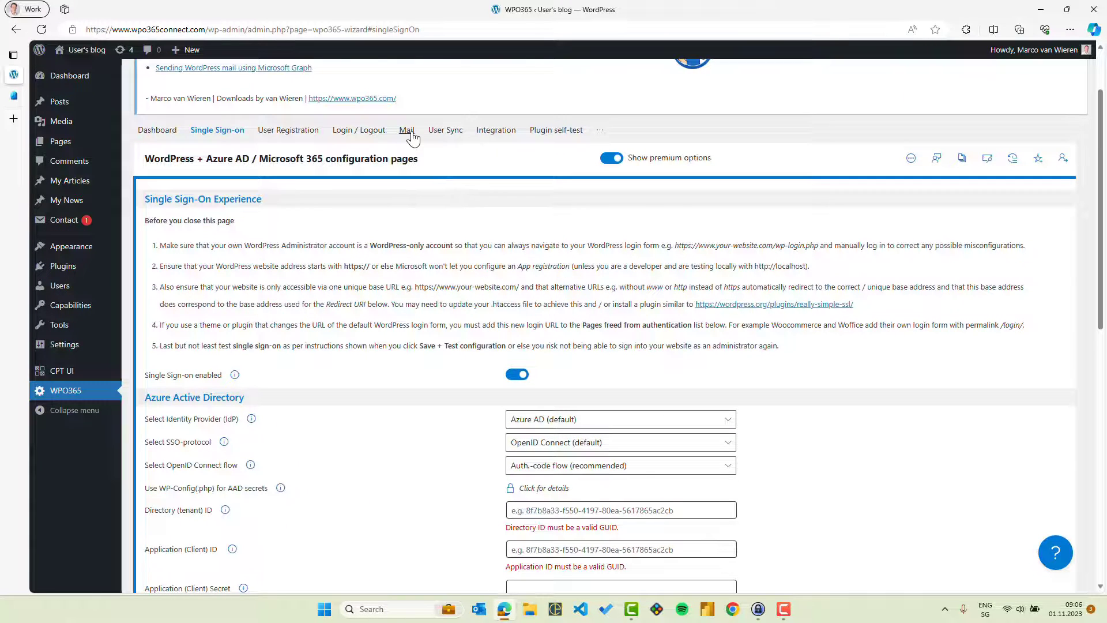
# Step: Copy the Redirect URI from the WPO365 plugin's Mail configuration
pyautogui.click(407, 132)
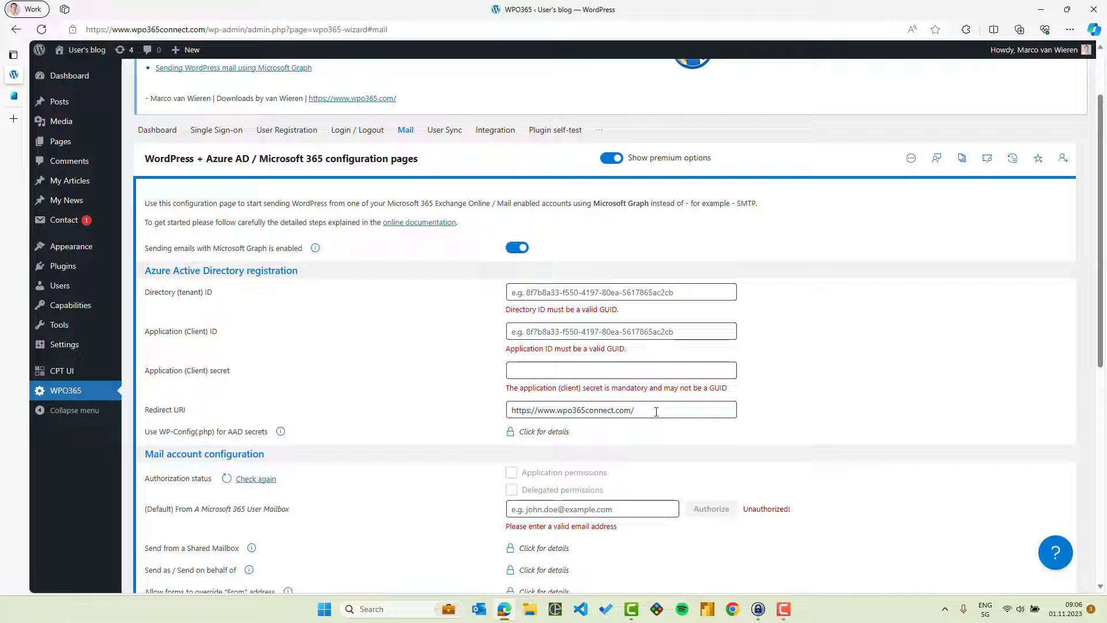
pyautogui.moveTo(649, 408); pyautogui.dragTo(486, 404)
pyautogui.hotkey('ctrl', 'c')
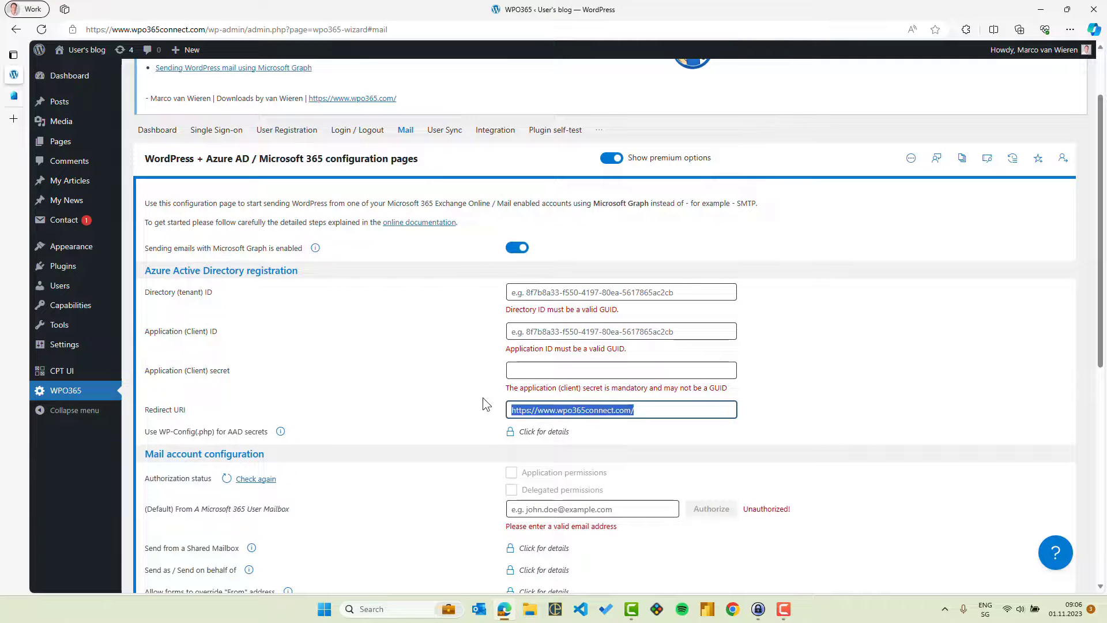
pyautogui.click(23, 95)
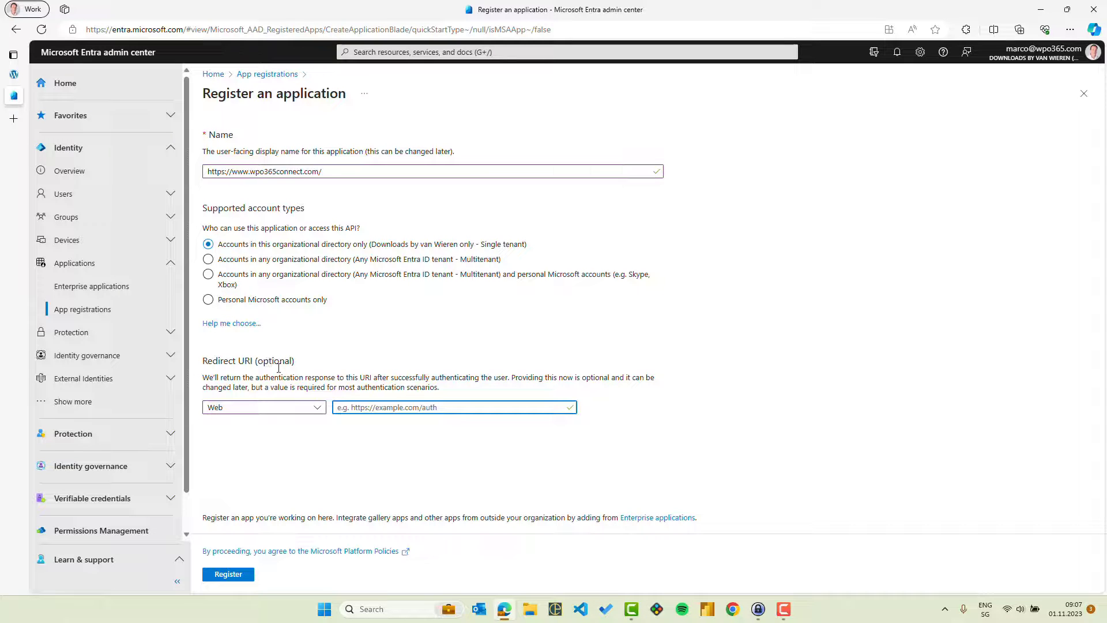
pyautogui.hotkey('ctrl', 'v')
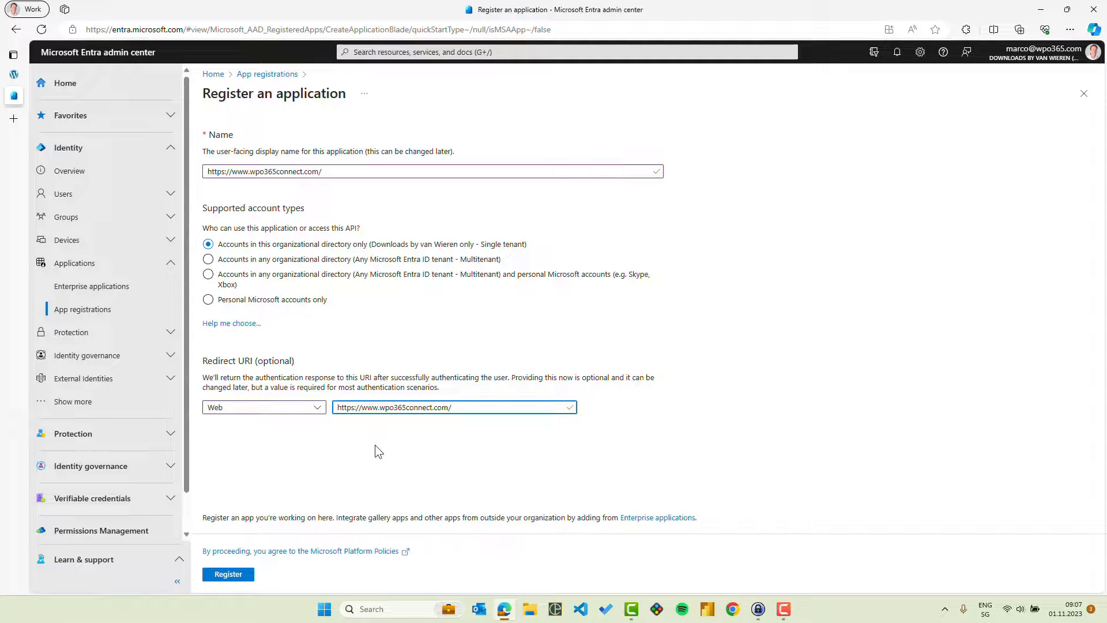
pyautogui.click(229, 574)
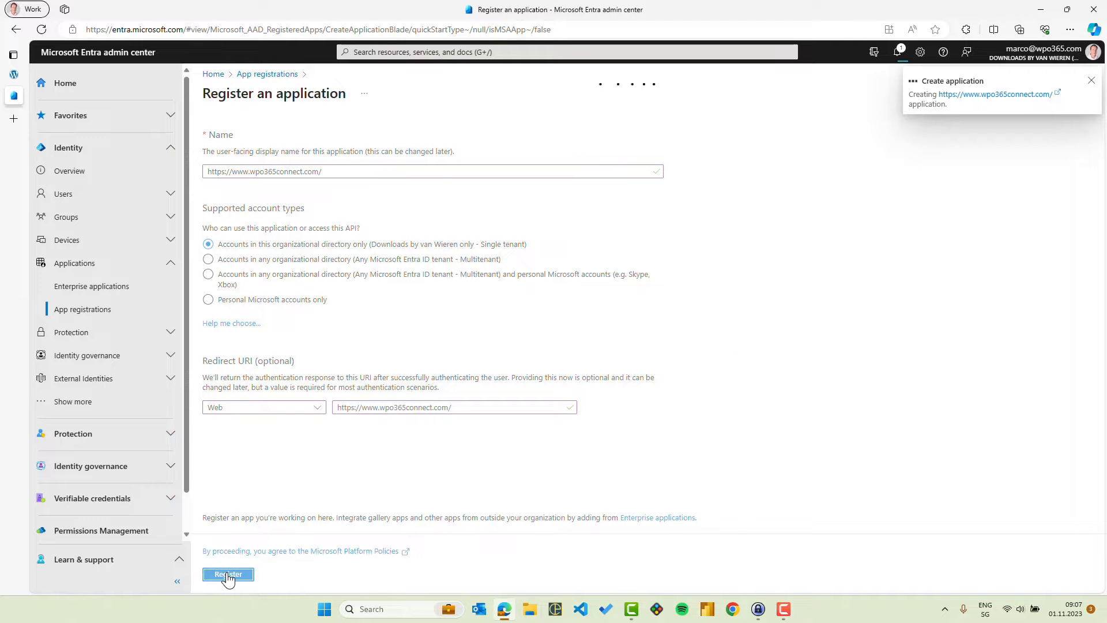